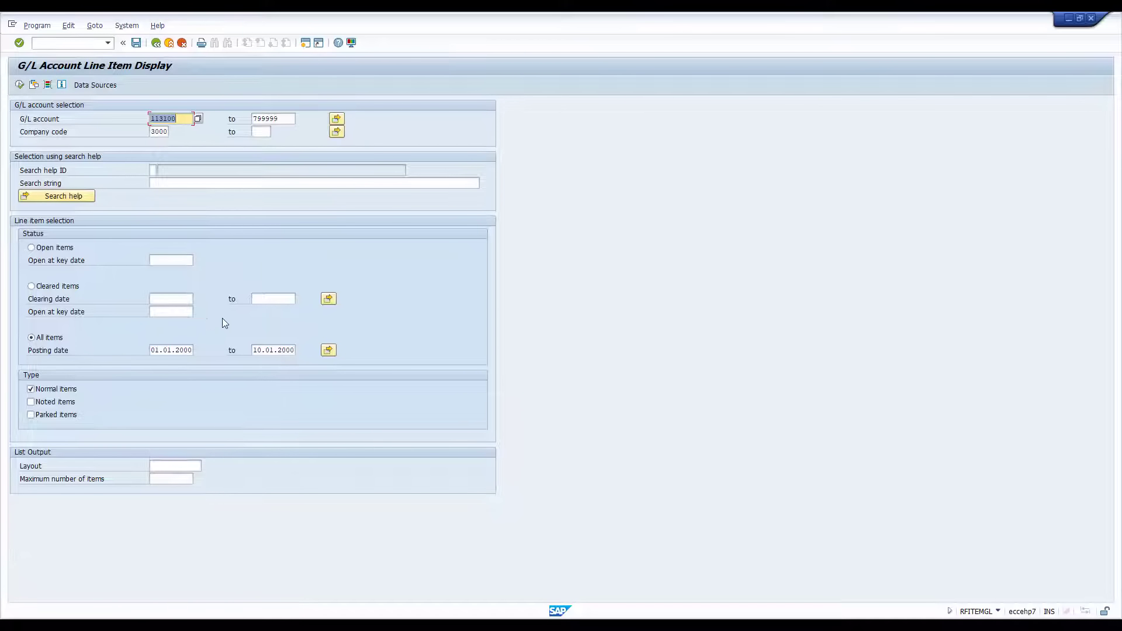
Step: Run the G/L Account Line Item Display with the entered selection and look through the listed line items
click(19, 85)
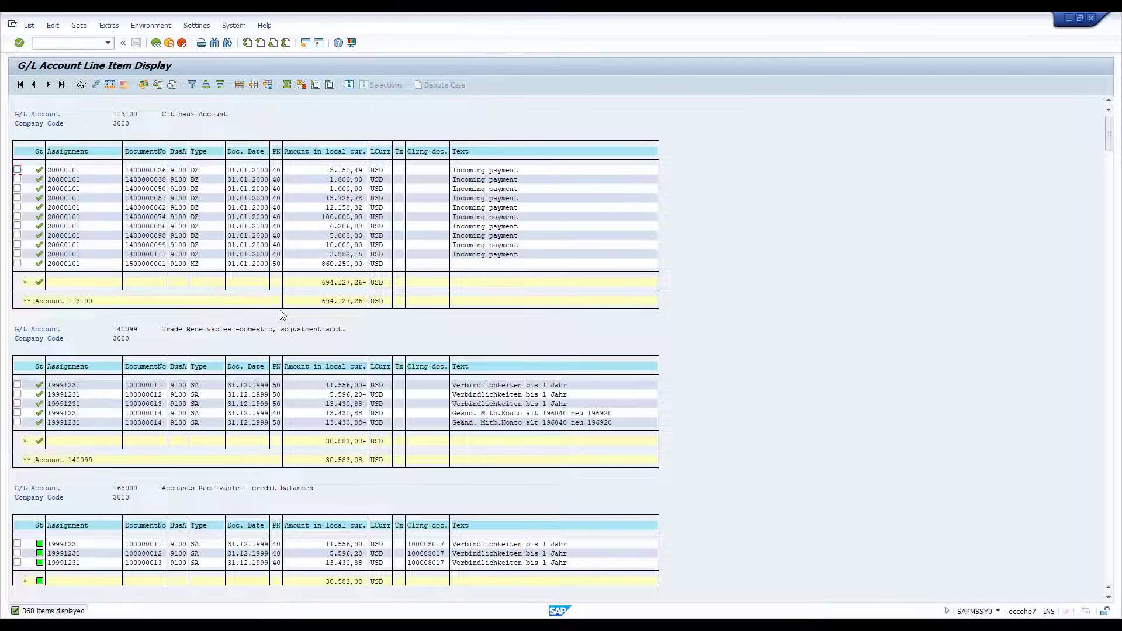
drag(1104, 135, 1110, 182)
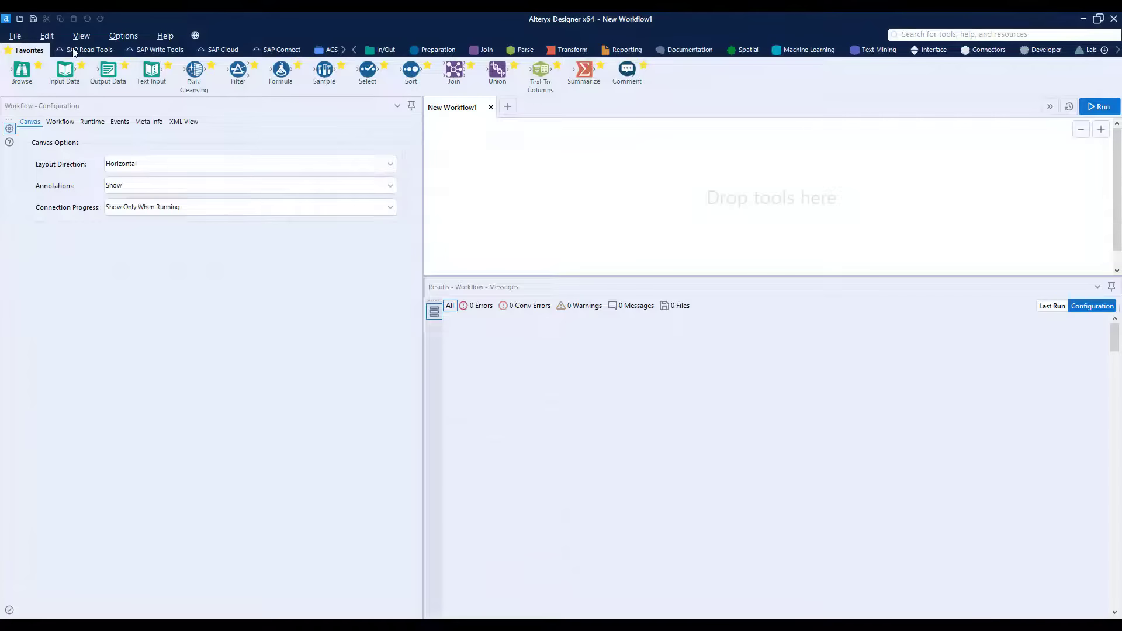
Step: Switch to Alteryx Designer, place an SAP Logon tool on the canvas and add the SAP ECC EHP8 IDES system to it
click(74, 52)
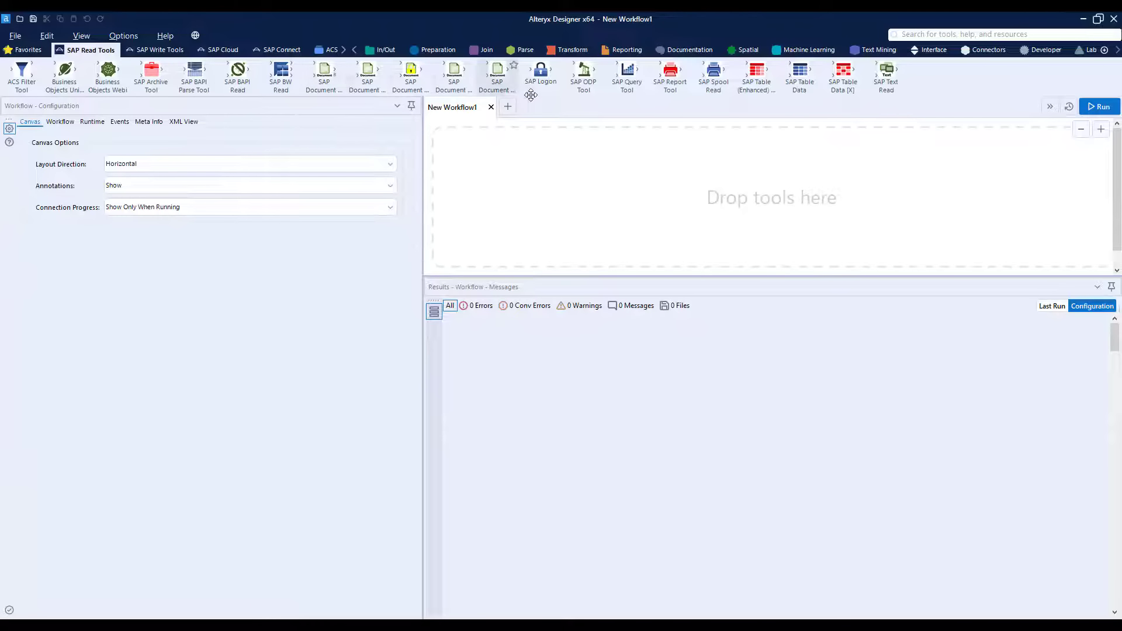
drag(538, 75, 493, 216)
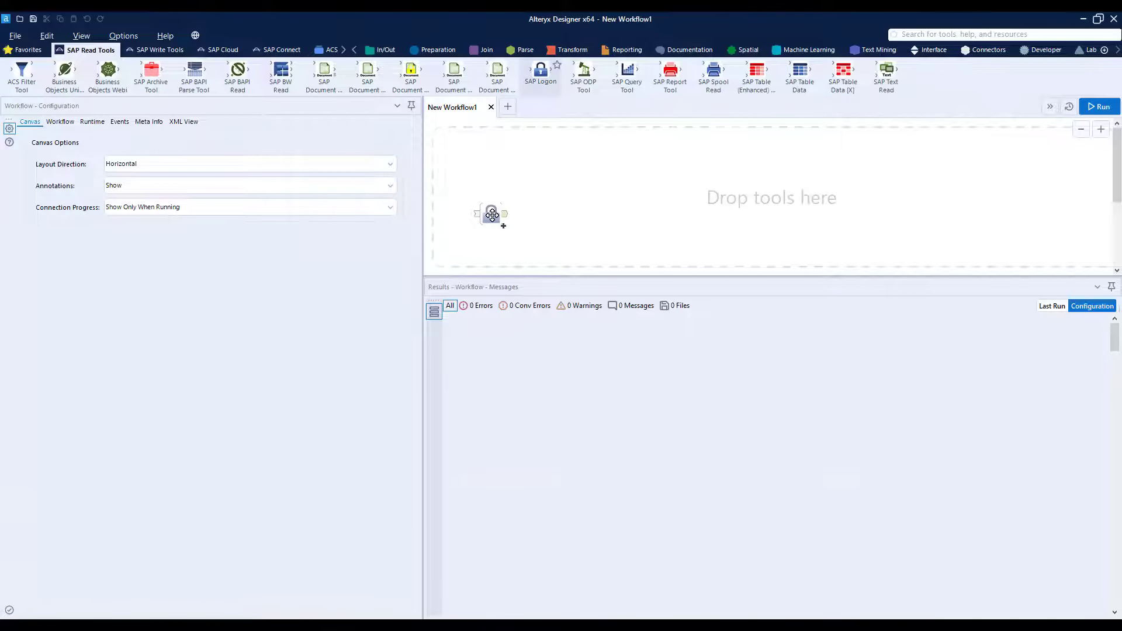
click(295, 200)
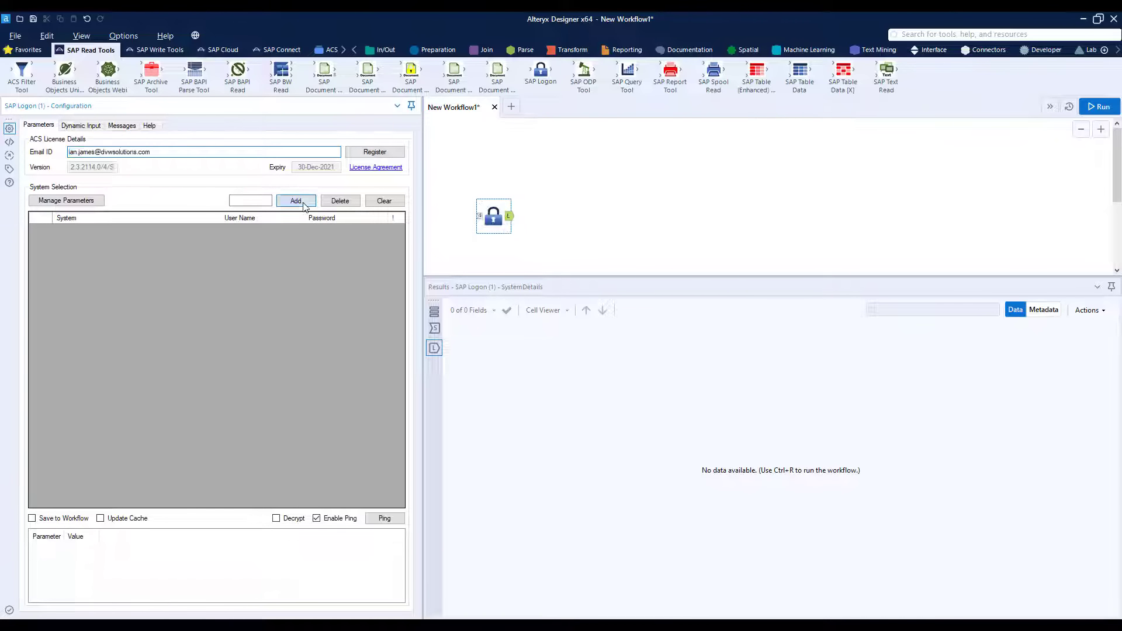
click(214, 232)
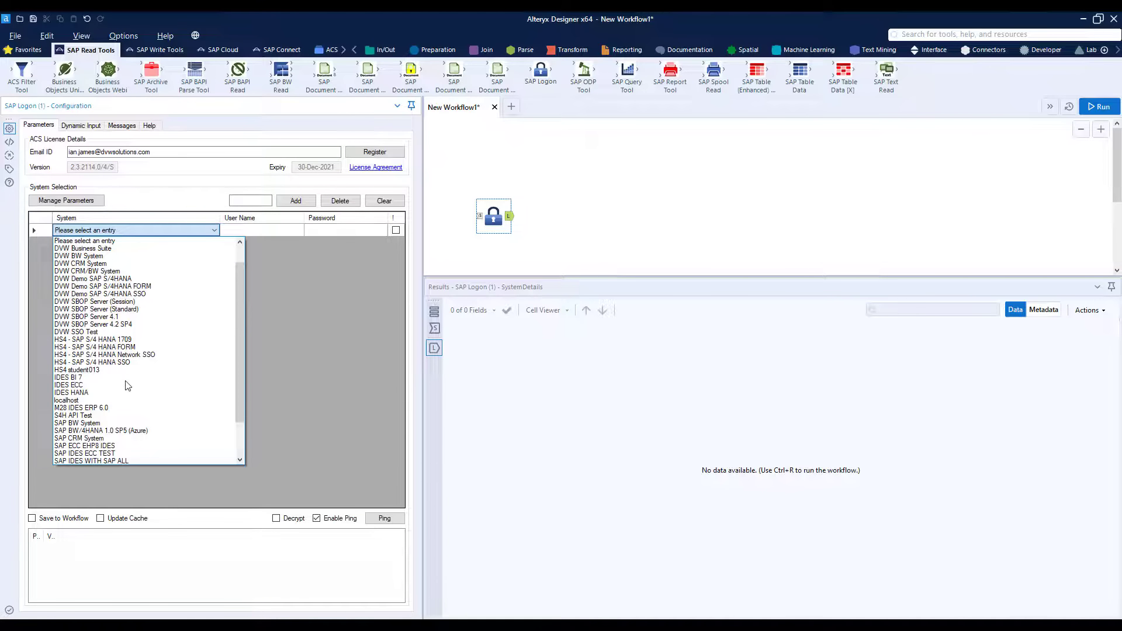
click(103, 447)
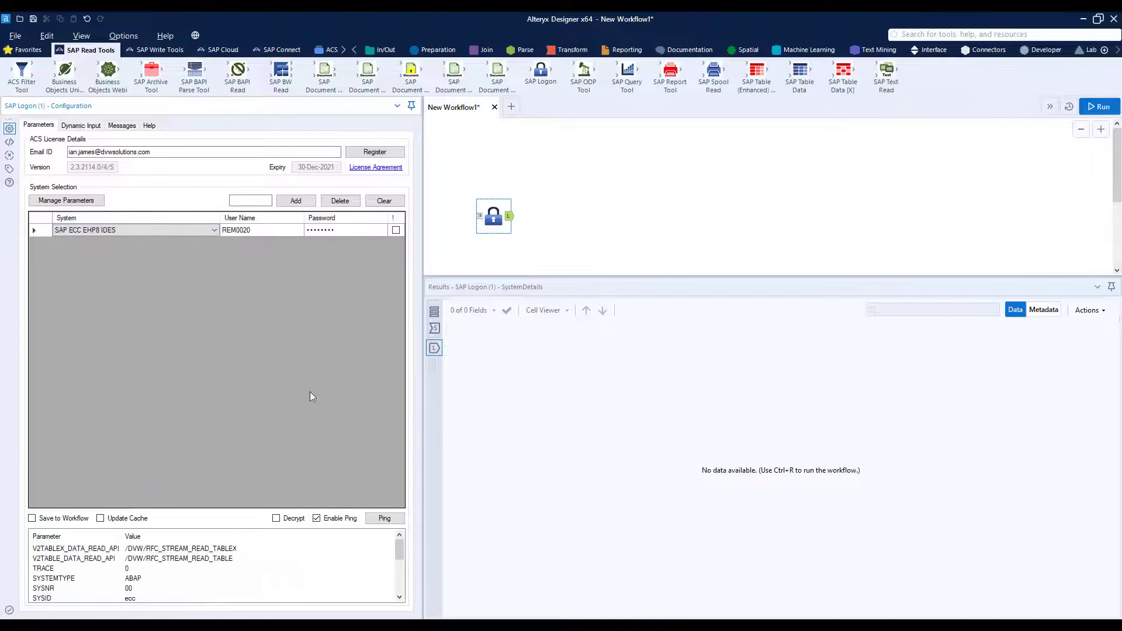
Step: Turn off Enable Ping for the logon tool and test the connection with a manual ping
click(348, 517)
click(377, 518)
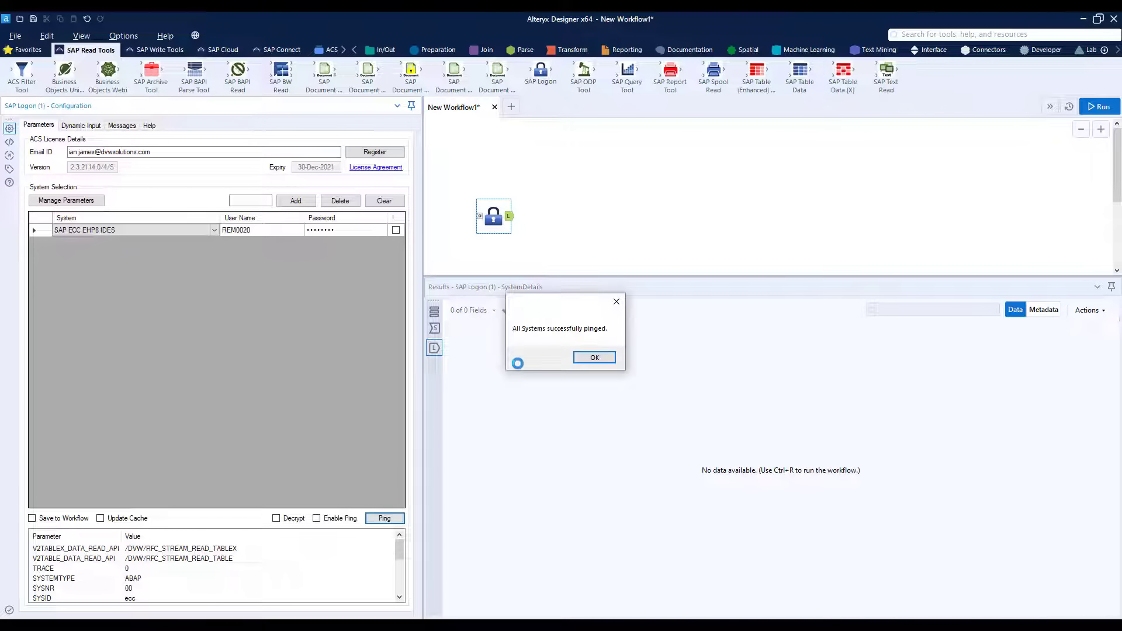
click(592, 357)
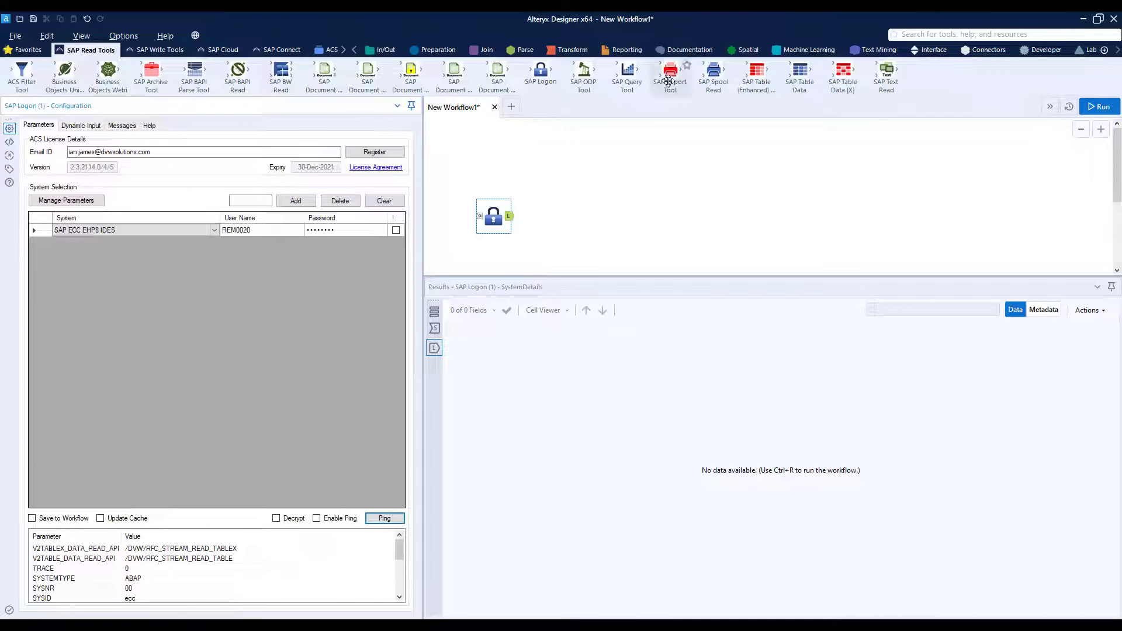
Step: Add an SAP Report Tool connected to the SAP Logon tool and search for transaction code FBL3N
drag(670, 73, 579, 224)
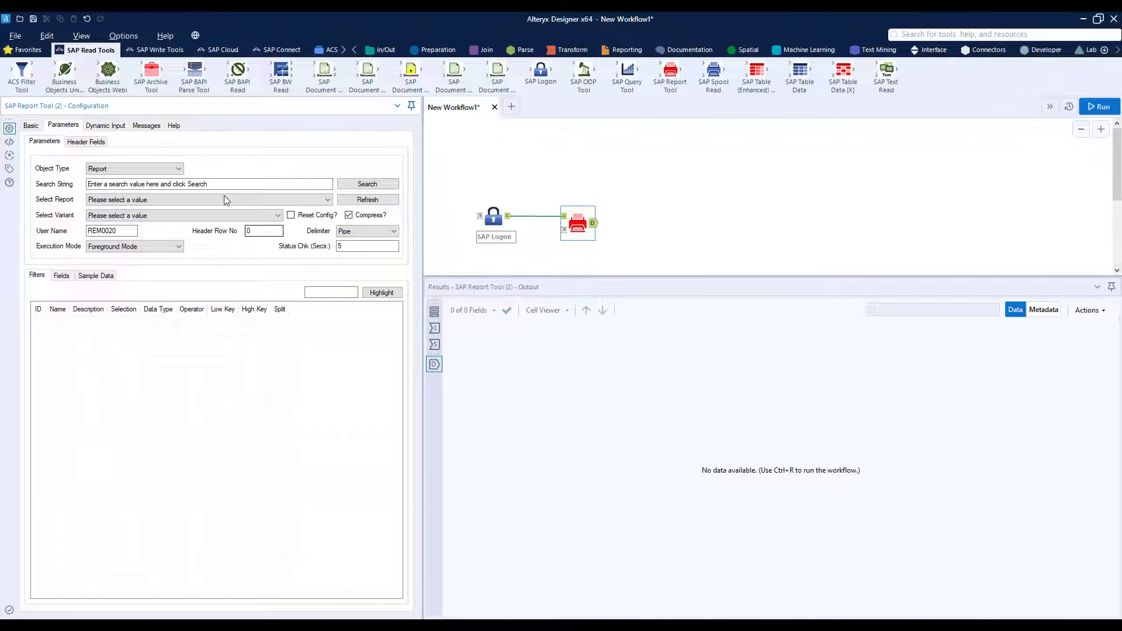
click(178, 169)
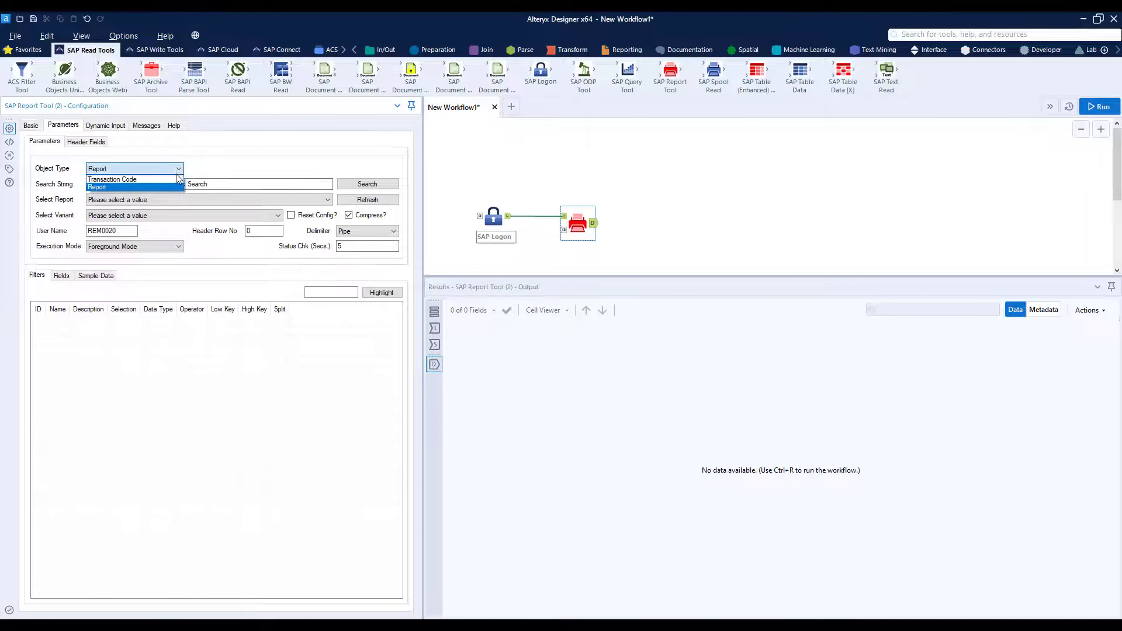
click(177, 179)
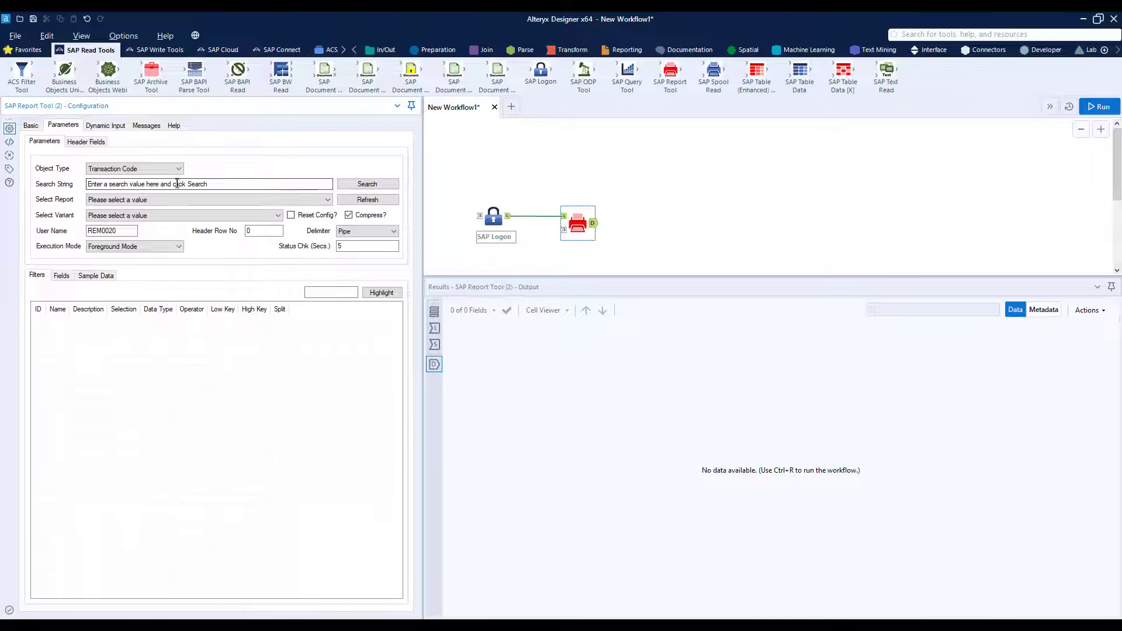
click(177, 184)
text(fbl3n)
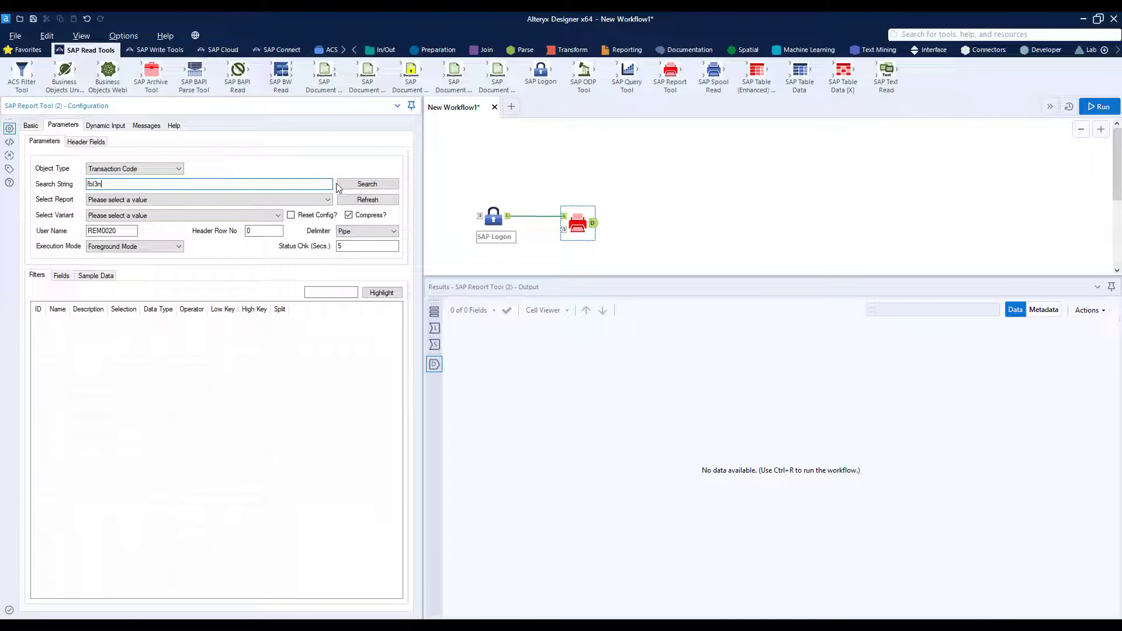
click(357, 184)
Step: Select the report RFITEMGL with the variant ACSGLRANGE: ACS Test - Range of GL Account
click(303, 217)
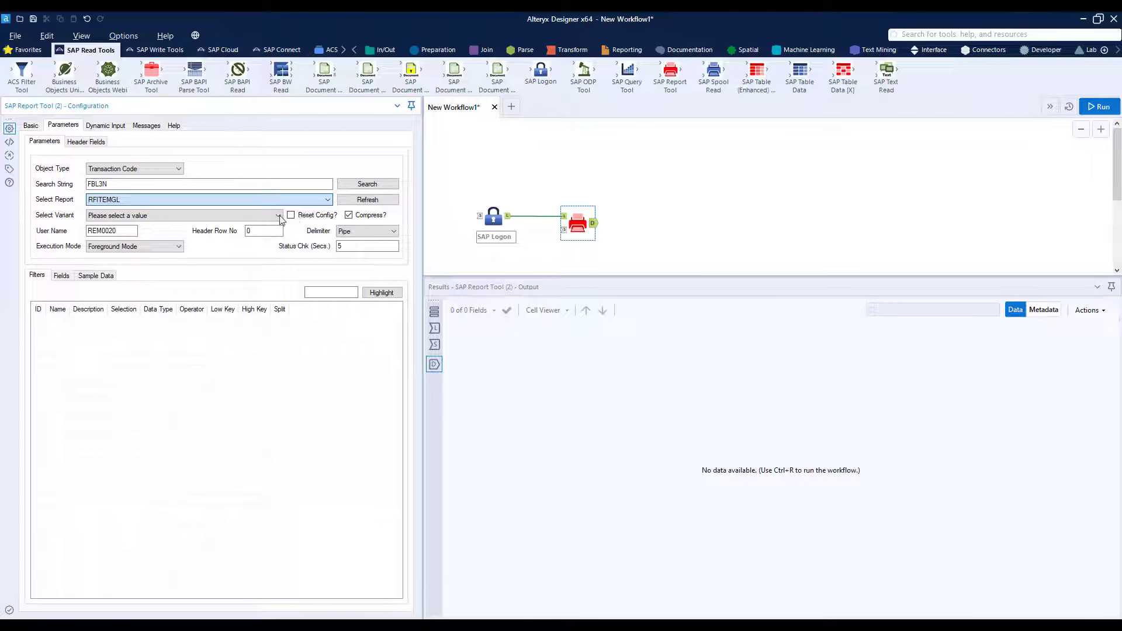
click(279, 215)
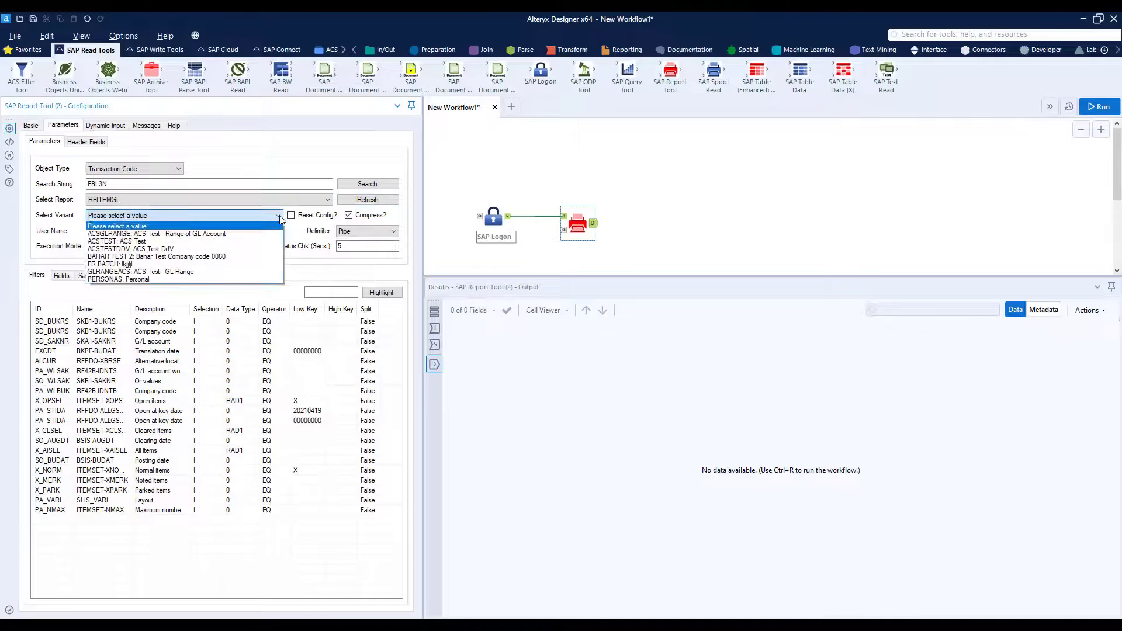
click(256, 233)
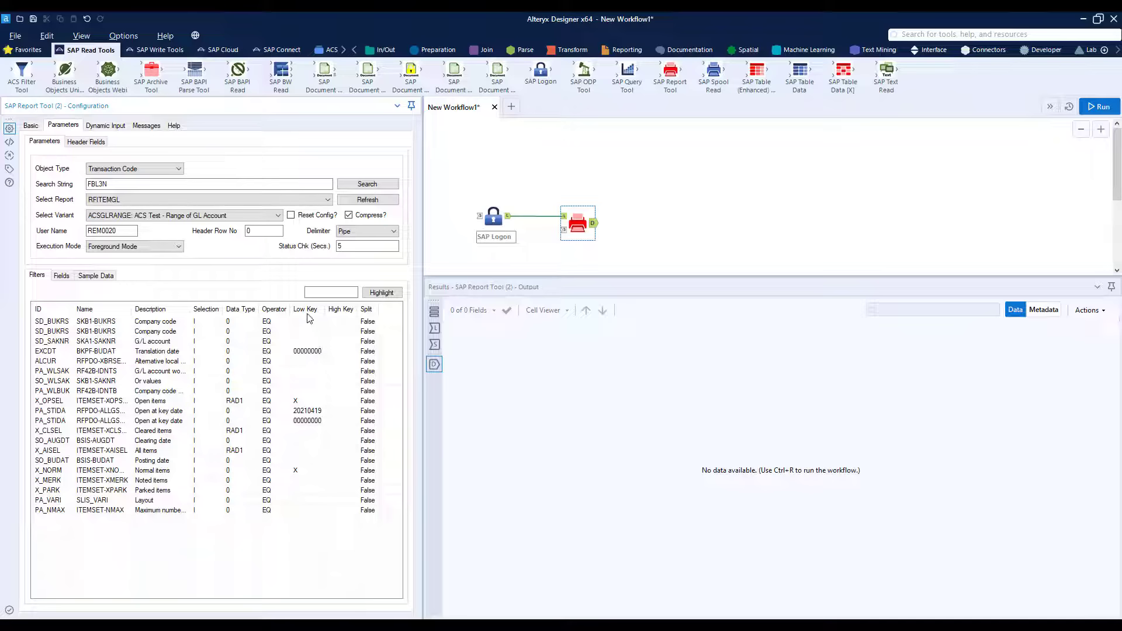
Step: Generate a raw preview of the report's sample data and look through its rows
click(112, 280)
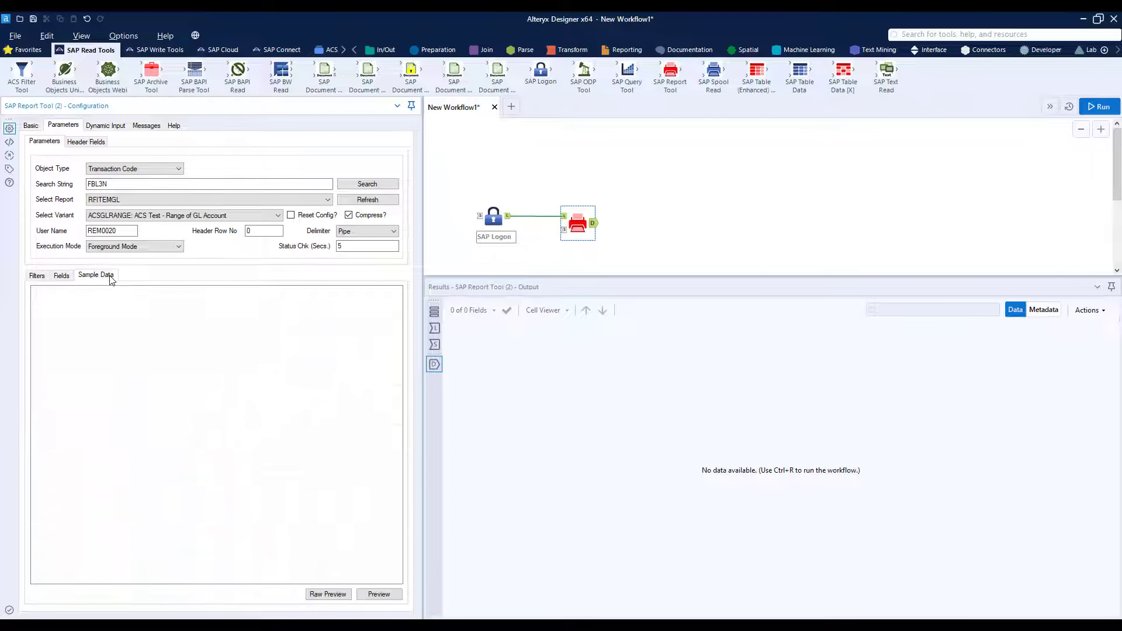
click(321, 595)
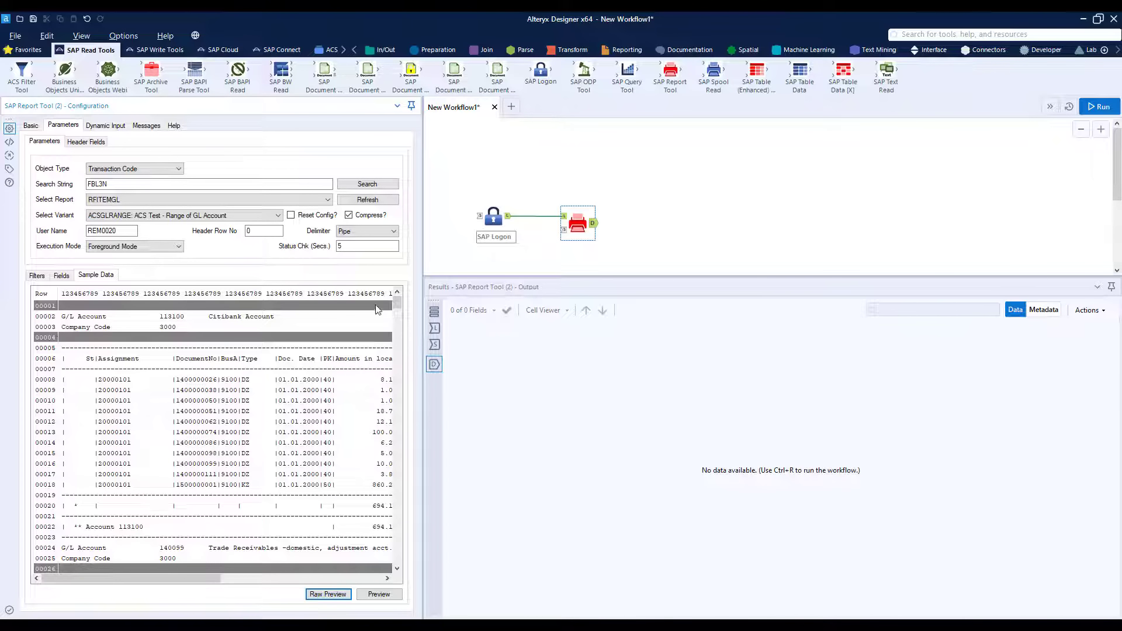
mouse_move(396, 304)
mouse_down()
mouse_move(397, 359)
mouse_move(394, 298)
mouse_up()
Step: Process the G/L Account and Company Code rows of the sample data as header fields
right_click(79, 319)
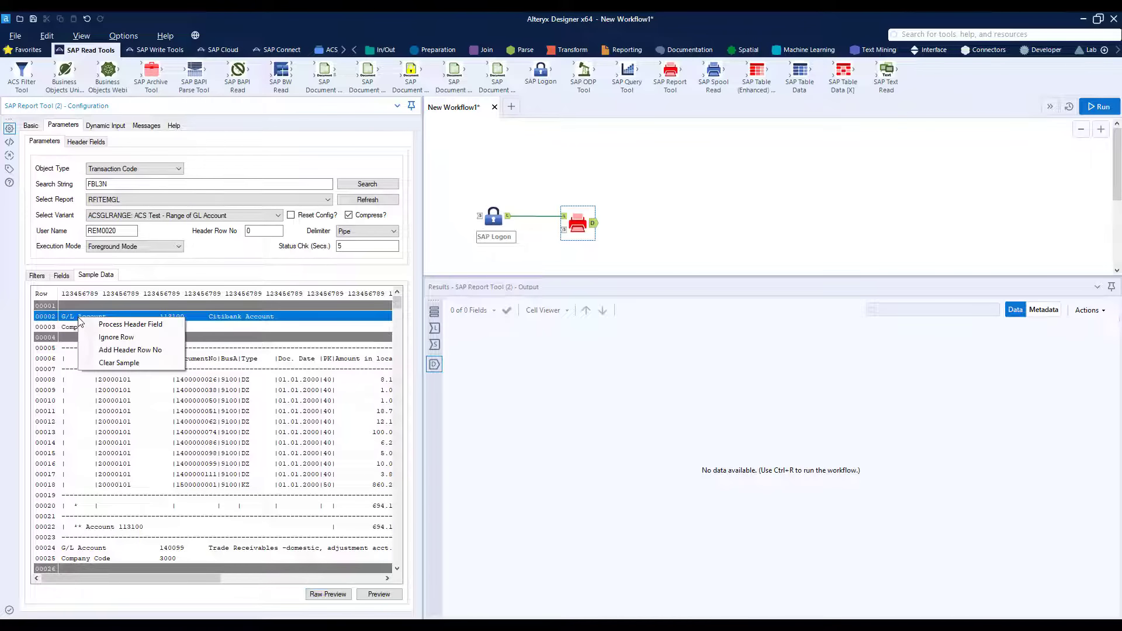
click(151, 324)
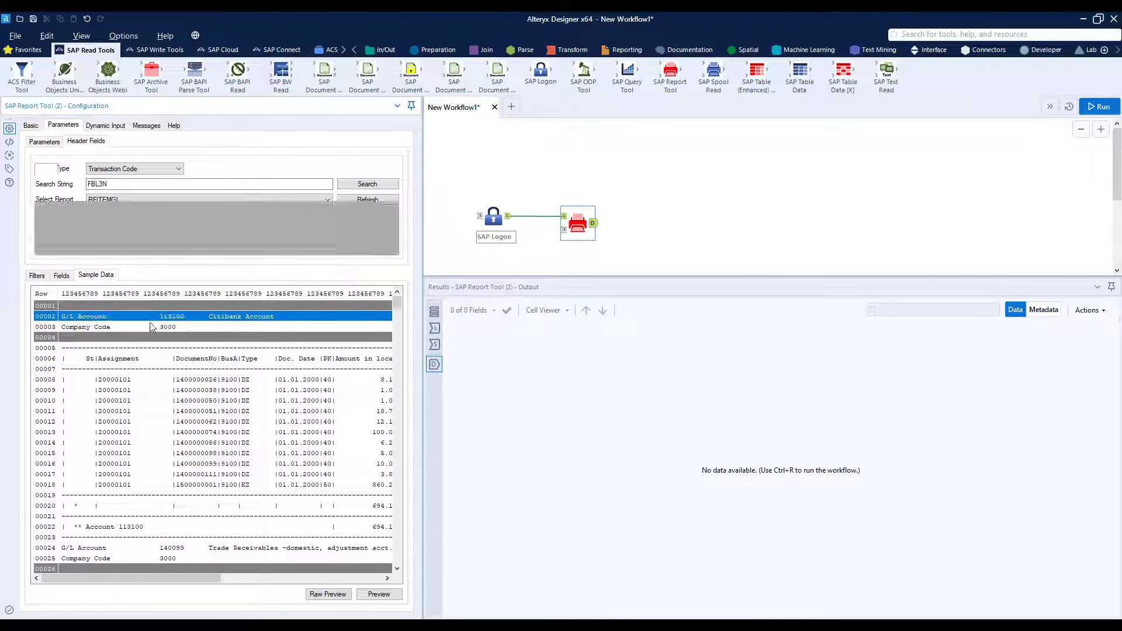
right_click(103, 328)
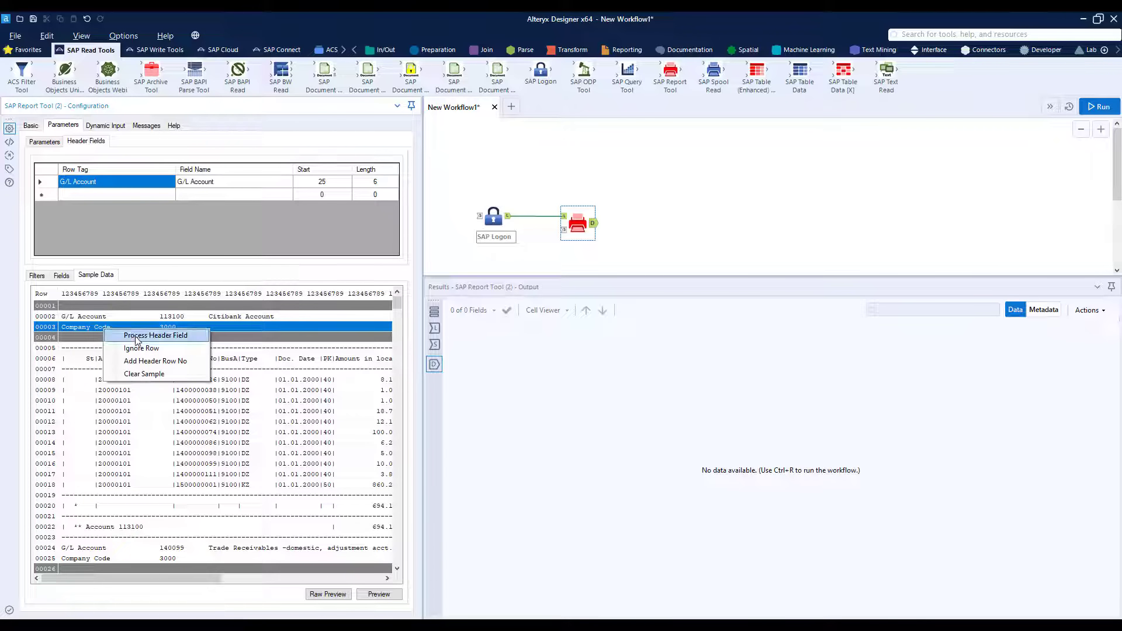
click(135, 339)
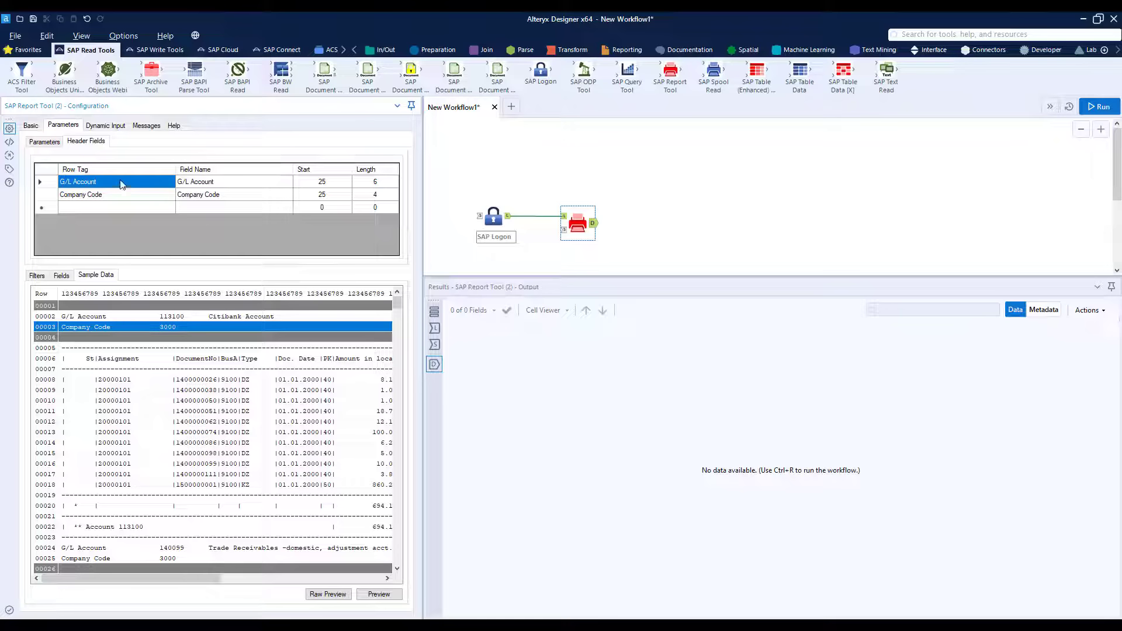
Step: Add ignore rules for the dashed separator row and the subtotal row 00020 of the sample data
right_click(106, 350)
click(134, 367)
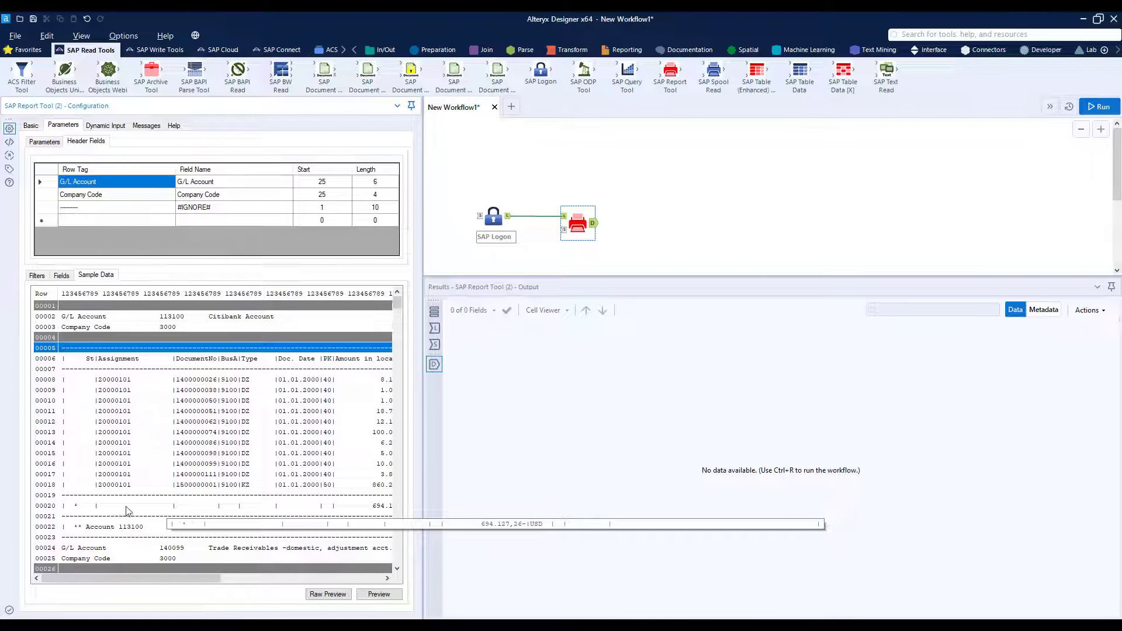
right_click(74, 509)
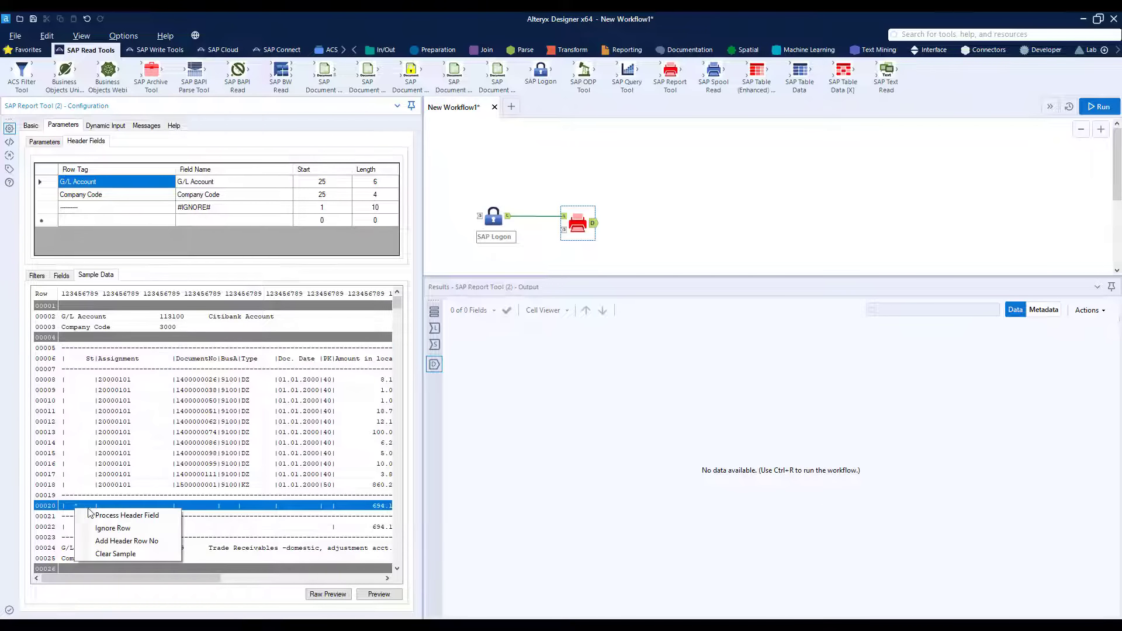
click(107, 529)
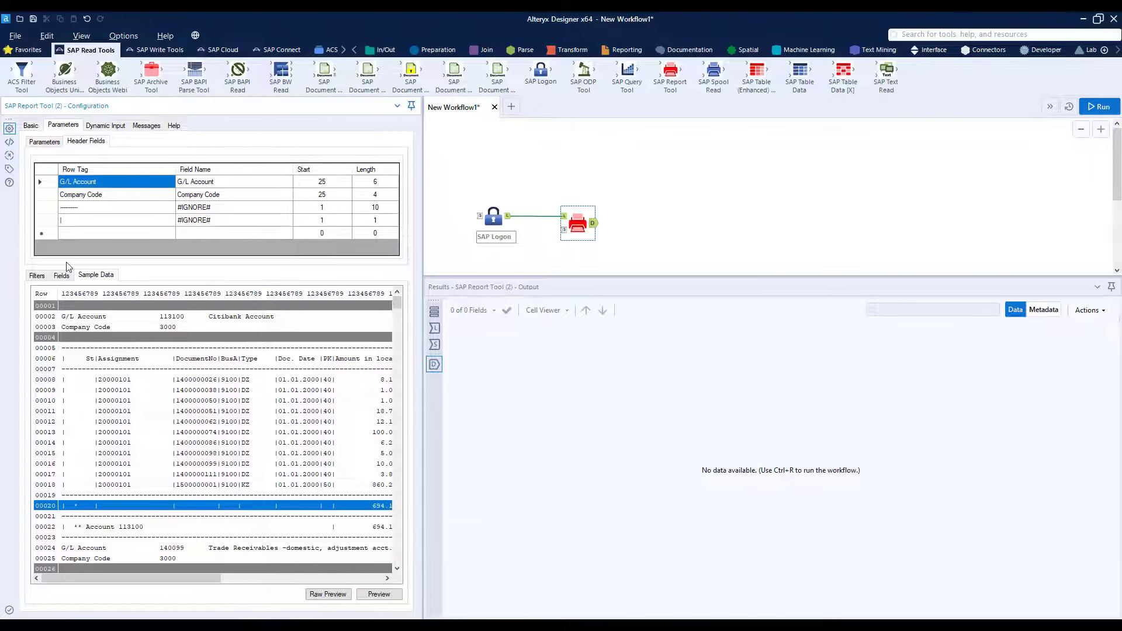
Step: Set the subtotal ignore rule's row tag to "| *" with length 4, and refresh the raw preview
click(66, 222)
click(67, 221)
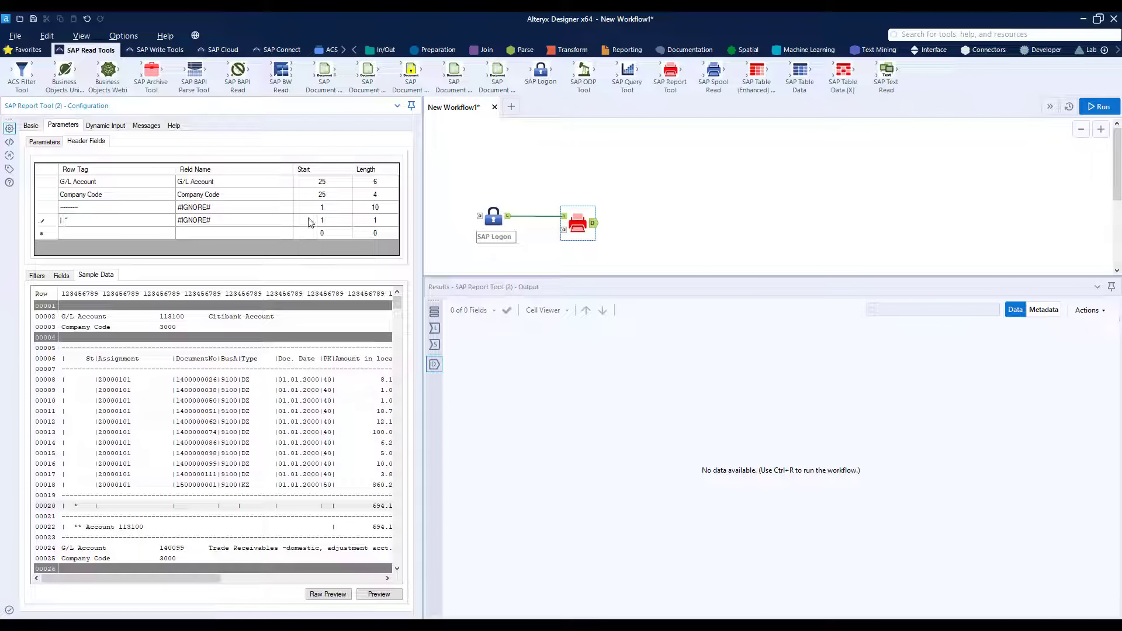
click(373, 225)
click(375, 224)
click(329, 596)
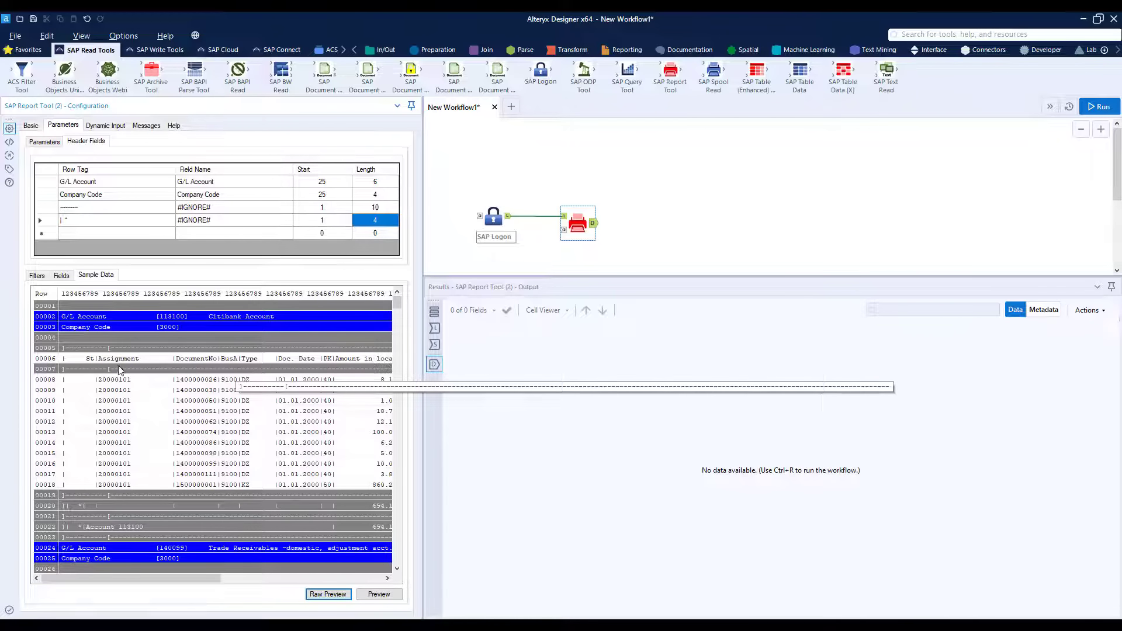
Step: Set the column-title row 00006 as the header row and preview the report data, first raw, then as a parsed table
right_click(82, 363)
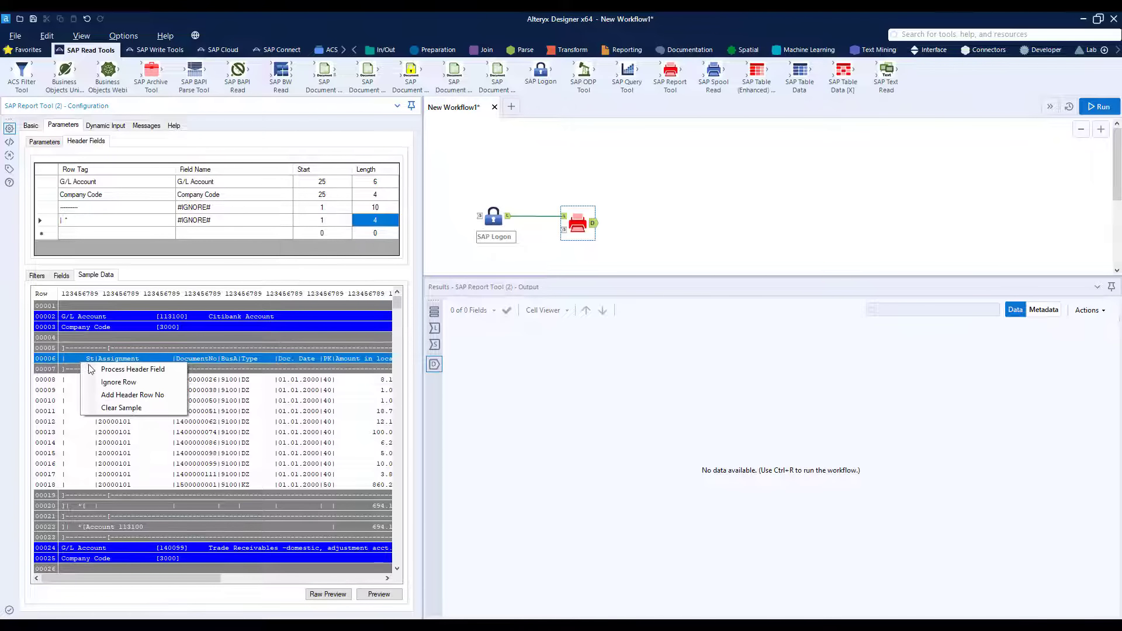
click(113, 398)
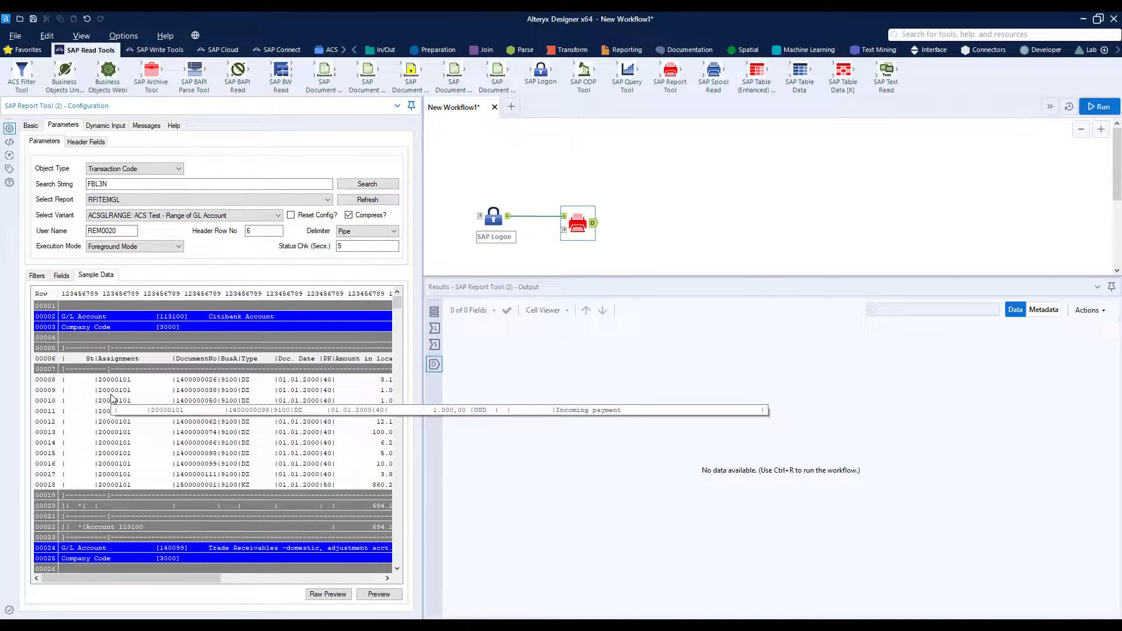
click(252, 233)
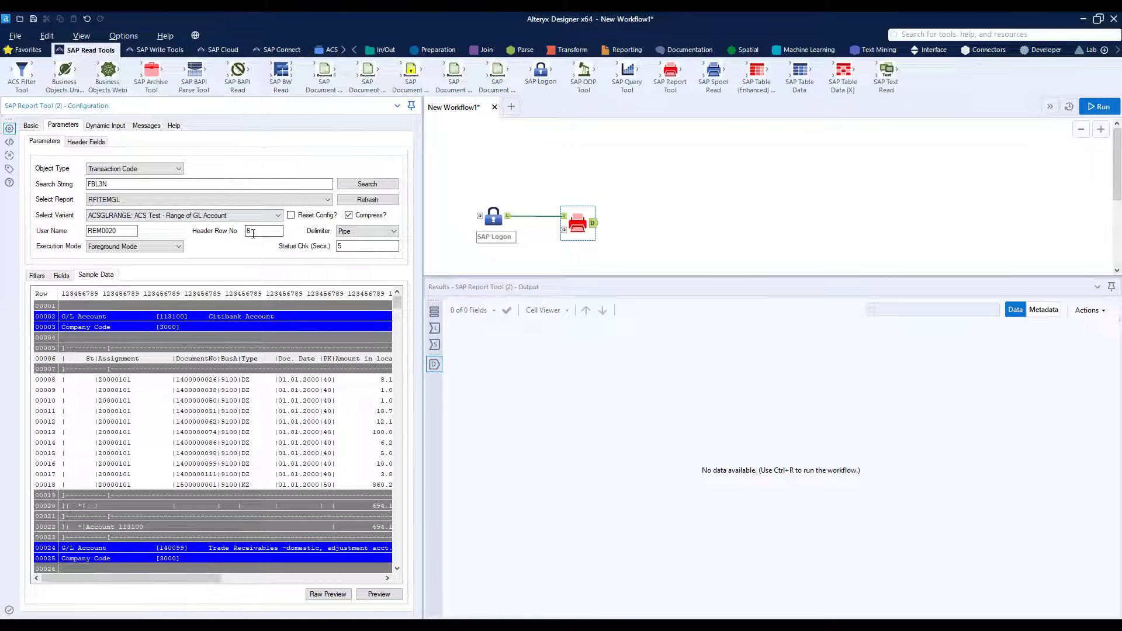
click(342, 595)
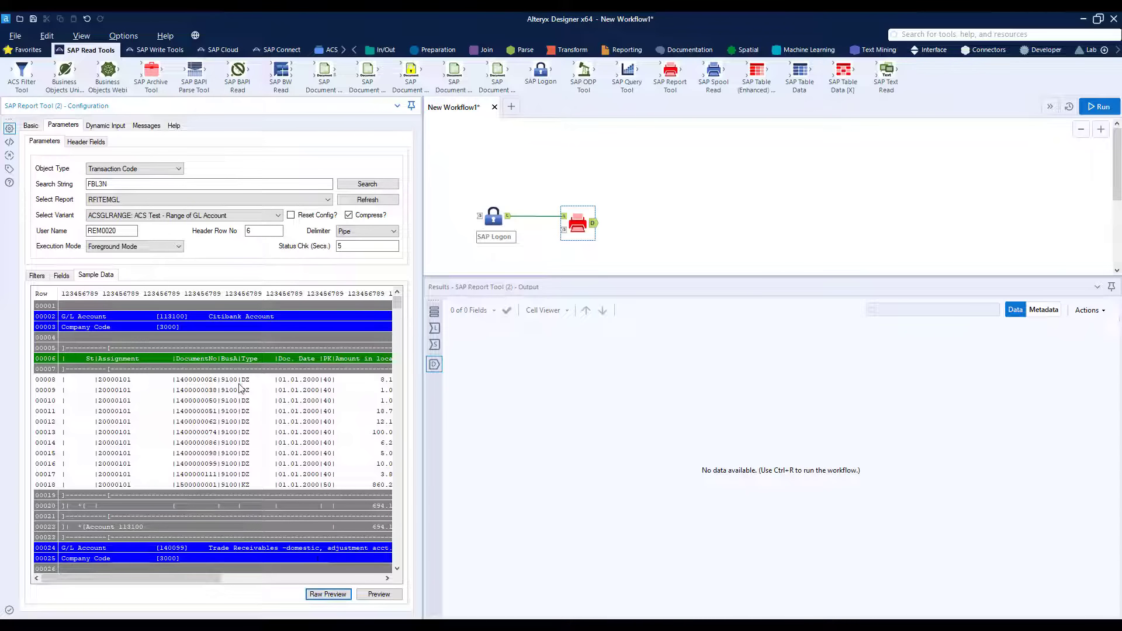
click(379, 594)
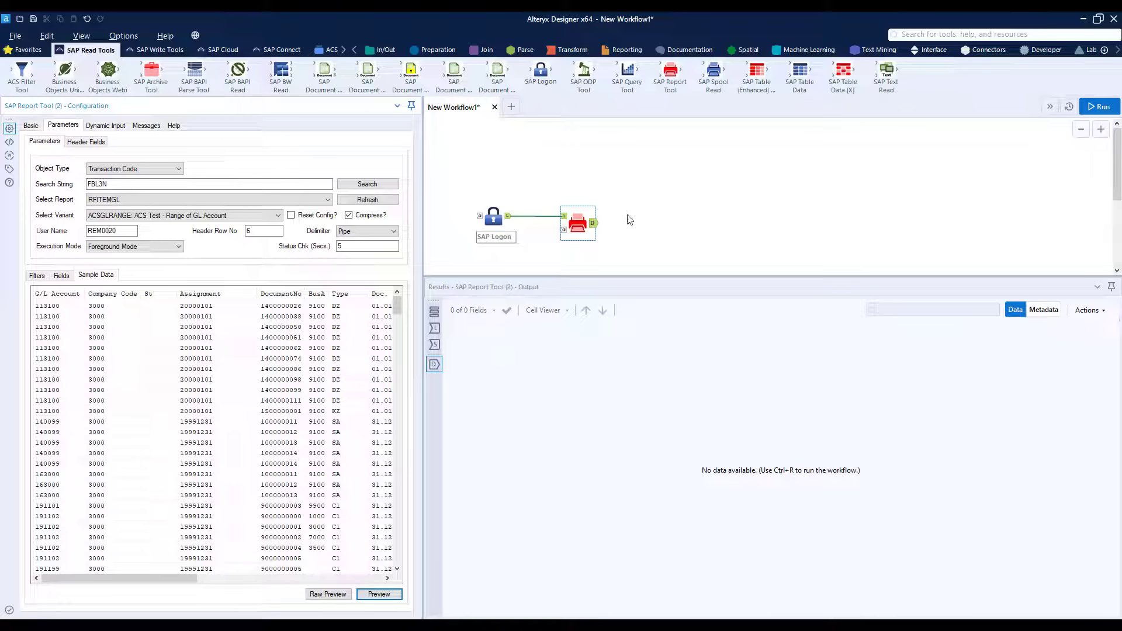
Step: Add a Browse tool after the SAP Report tool, run the workflow and look through the output records
click(583, 223)
right_click(582, 223)
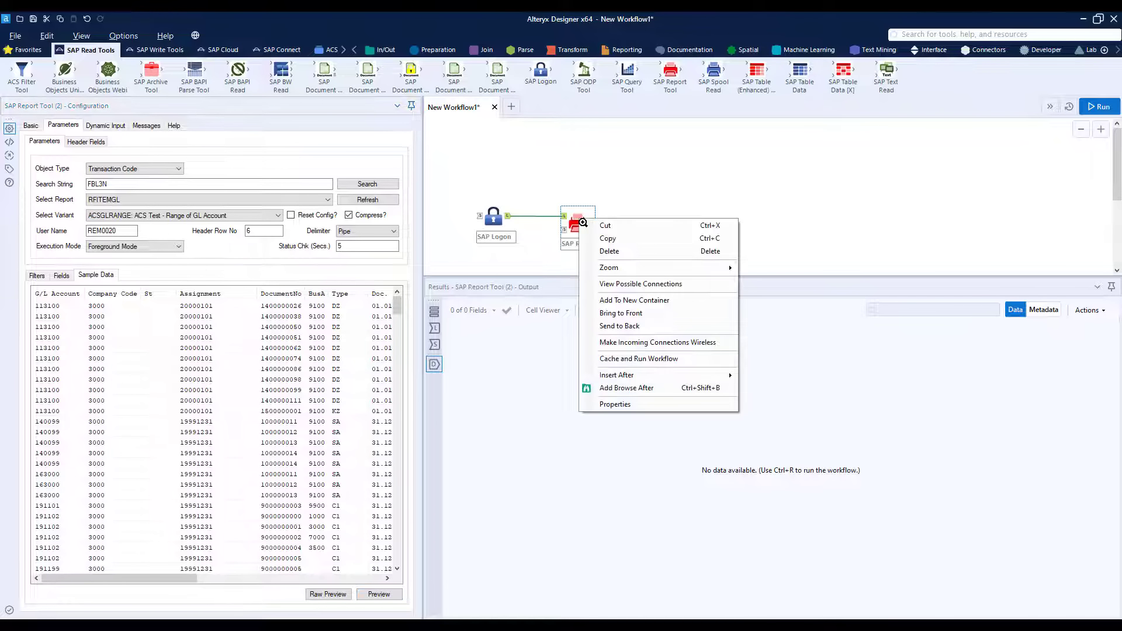
click(634, 390)
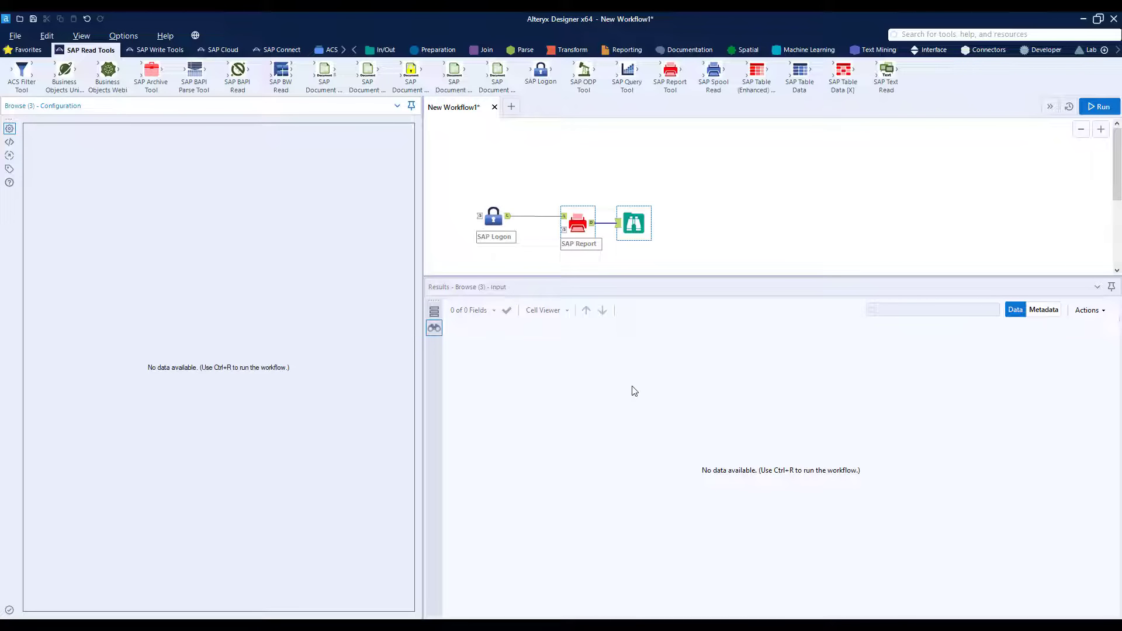
click(634, 223)
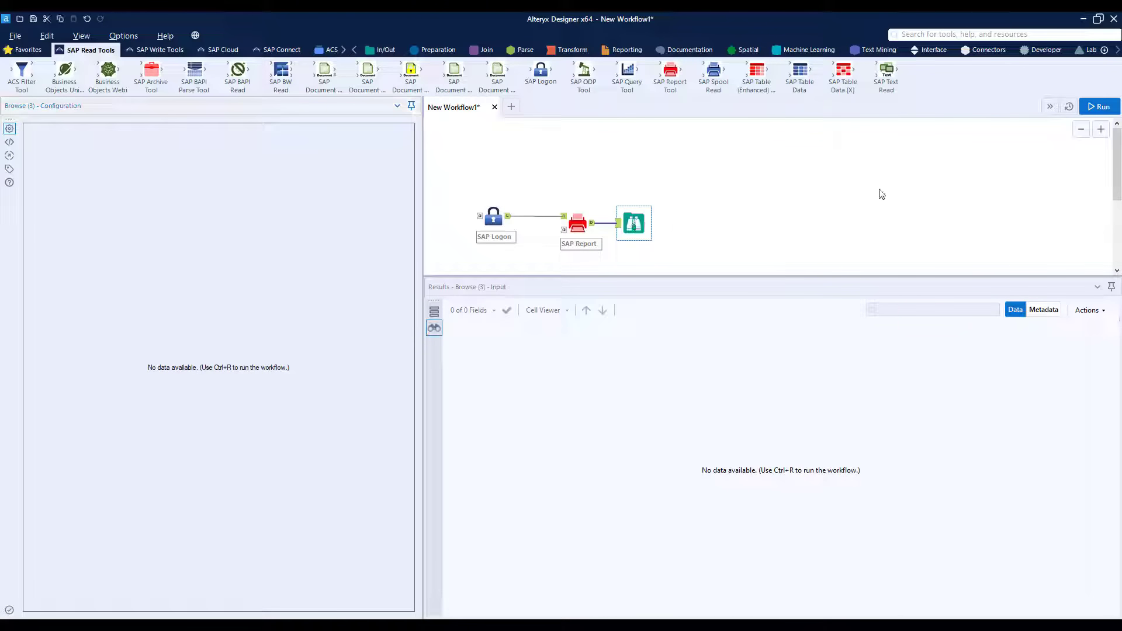
click(1099, 107)
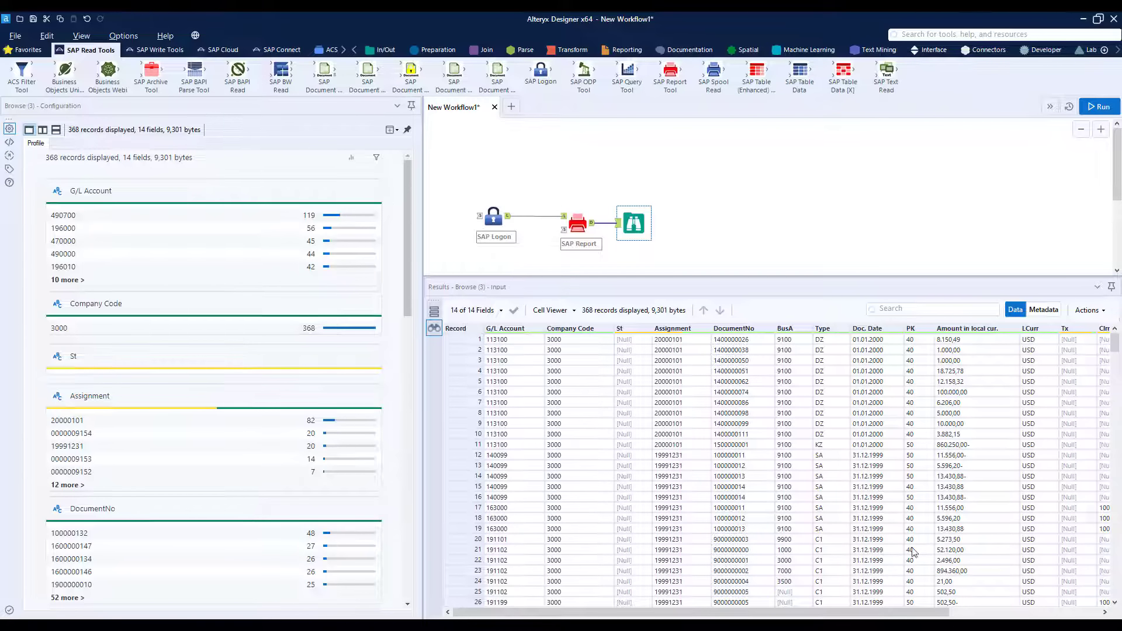
drag(1119, 348, 1097, 449)
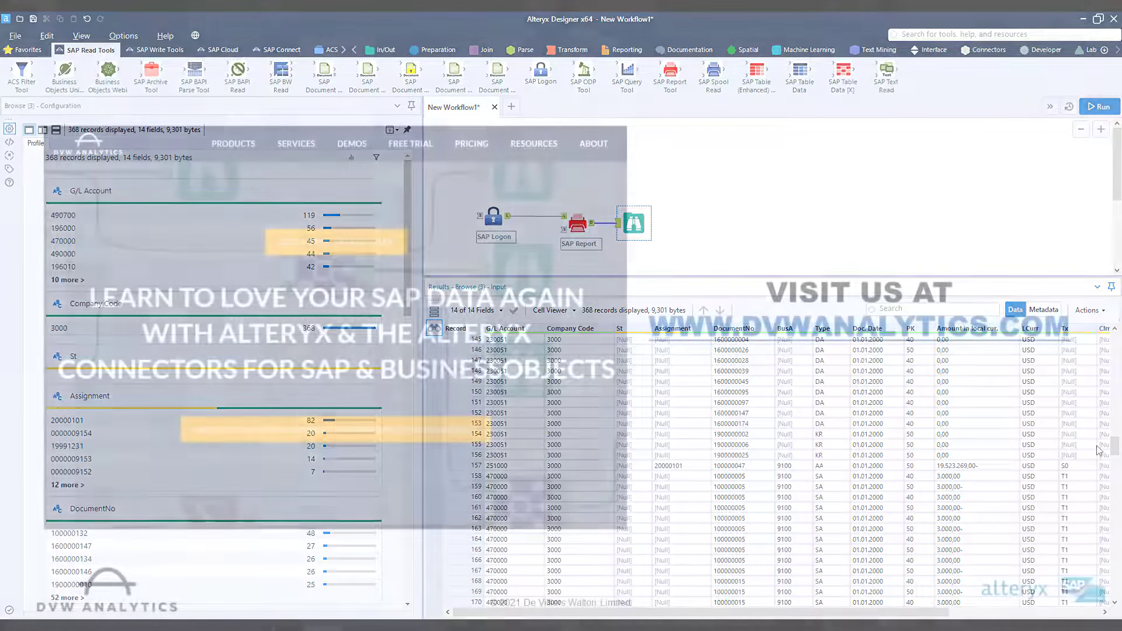